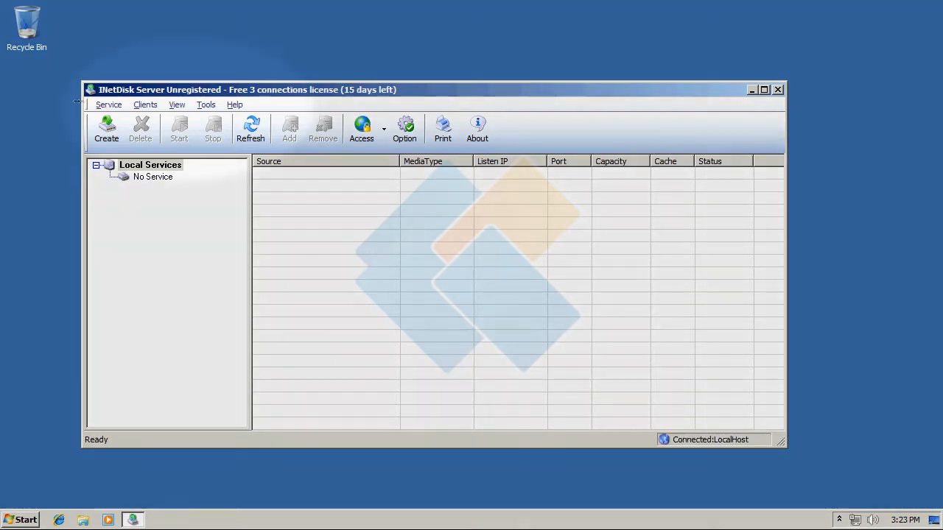
click(93, 105)
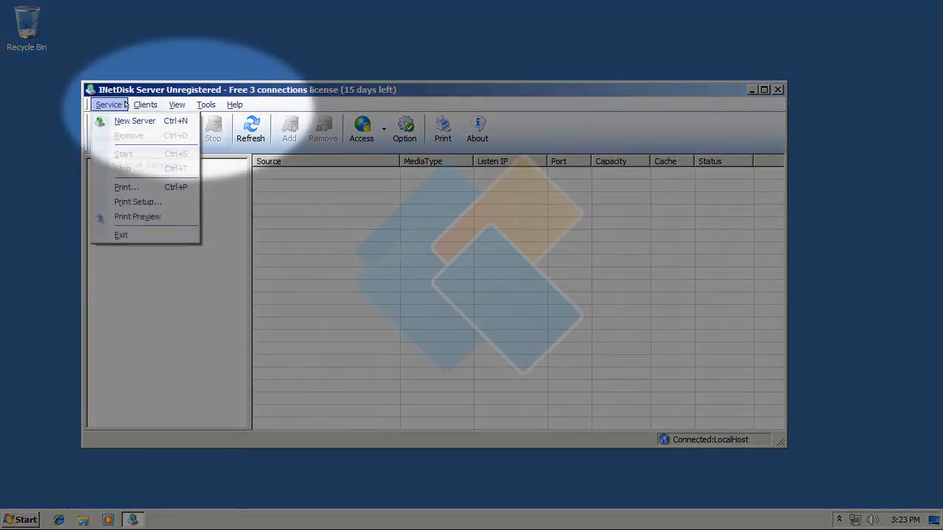
mouse_move(176, 102)
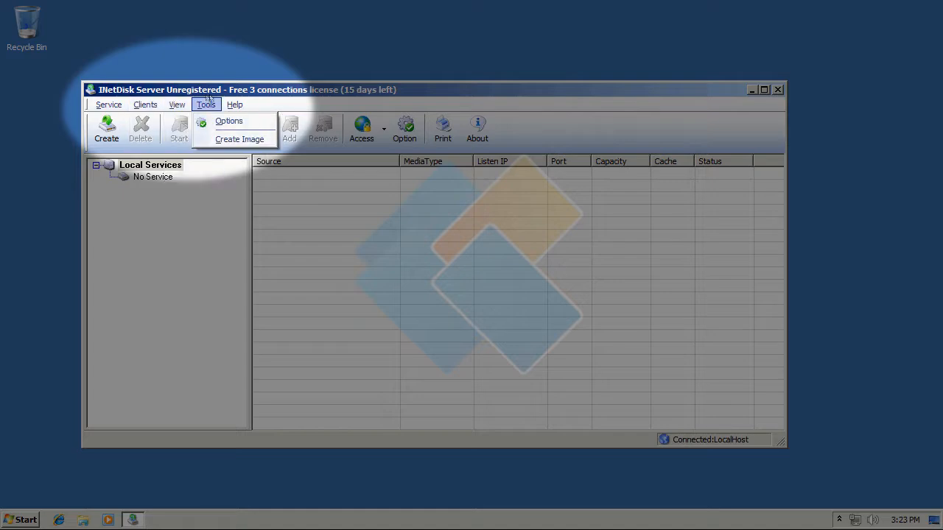
mouse_move(235, 104)
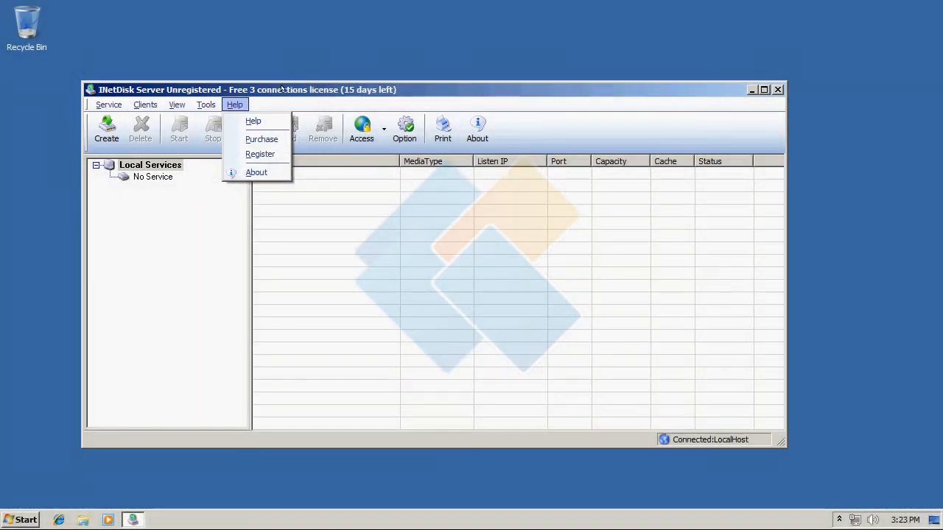
click(282, 89)
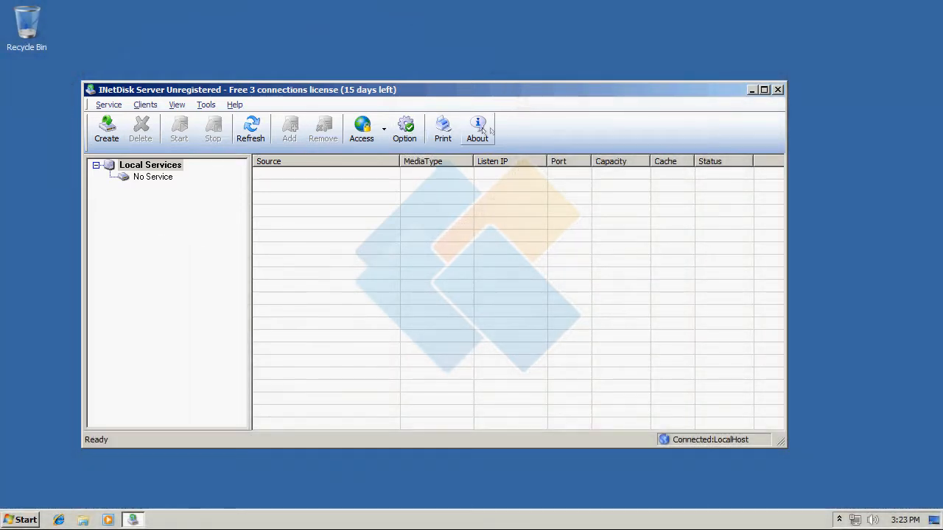
click(379, 130)
click(405, 126)
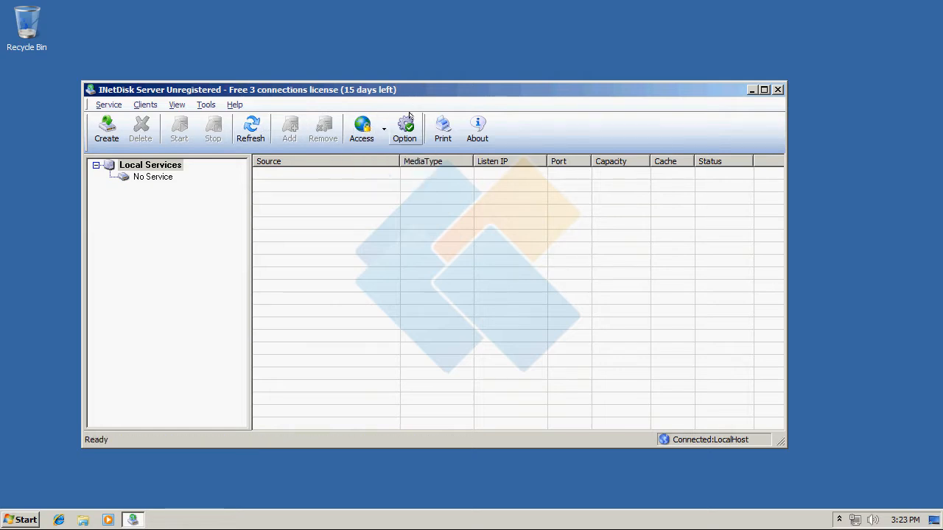
click(407, 123)
click(482, 339)
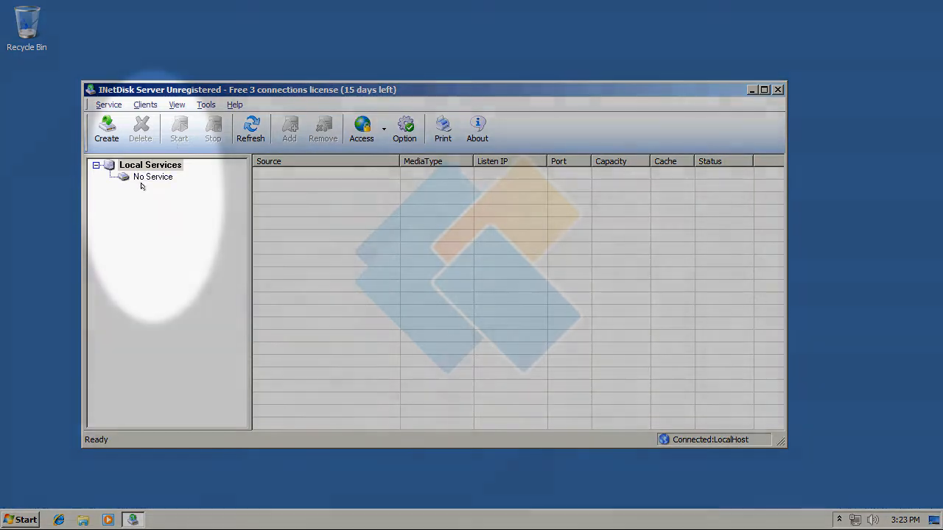
click(143, 188)
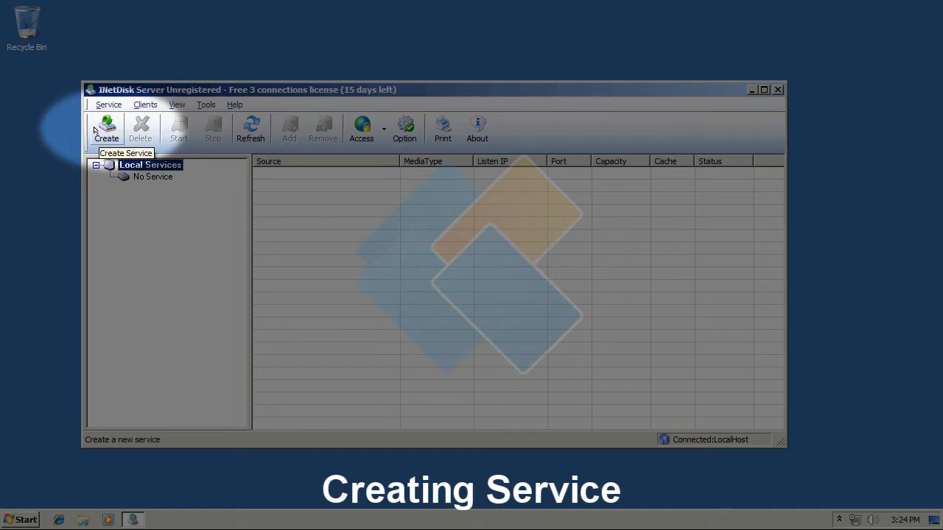
Start creating a new service from a partition, keeping C: as the source.
click(95, 129)
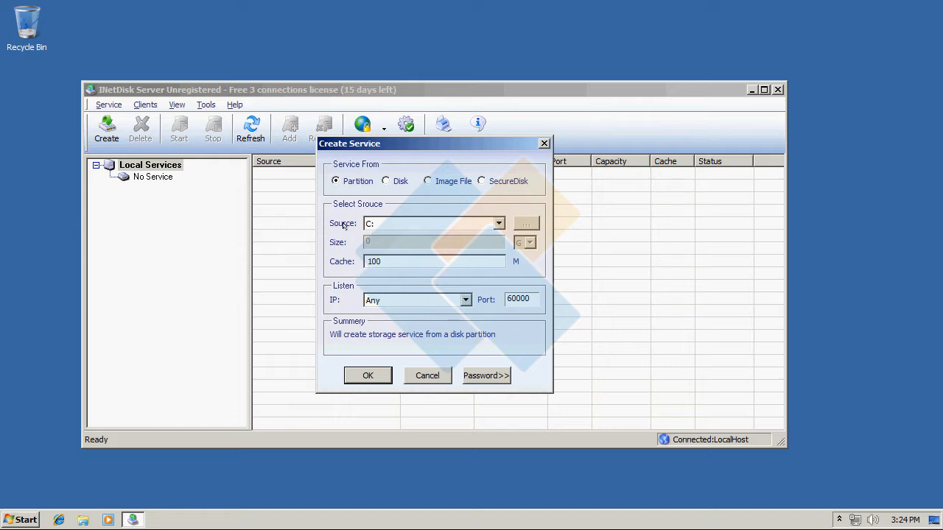
click(481, 224)
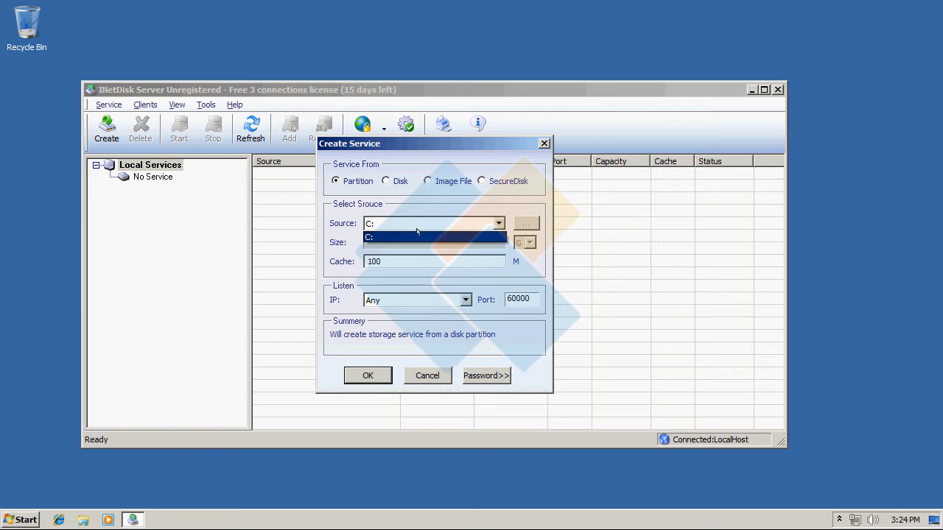
click(338, 250)
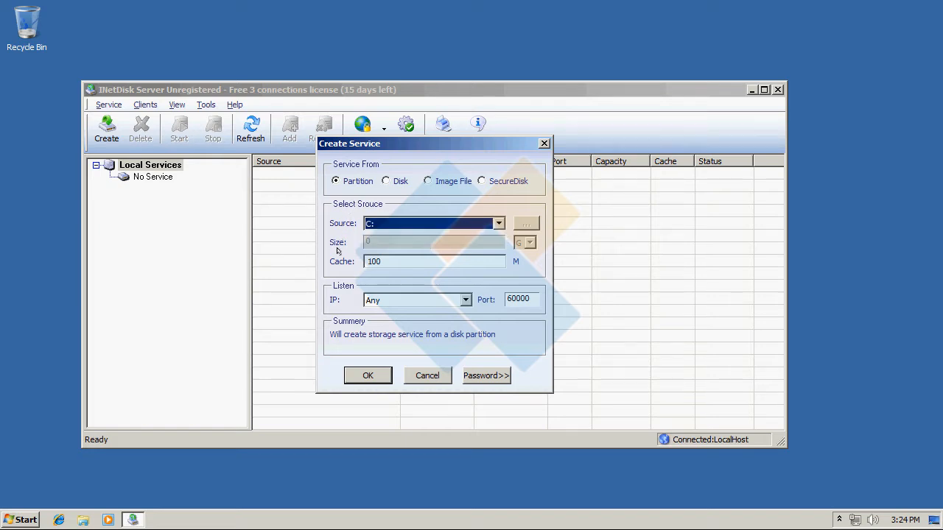
Try Disk as the service source and look through the available physical drives.
click(394, 180)
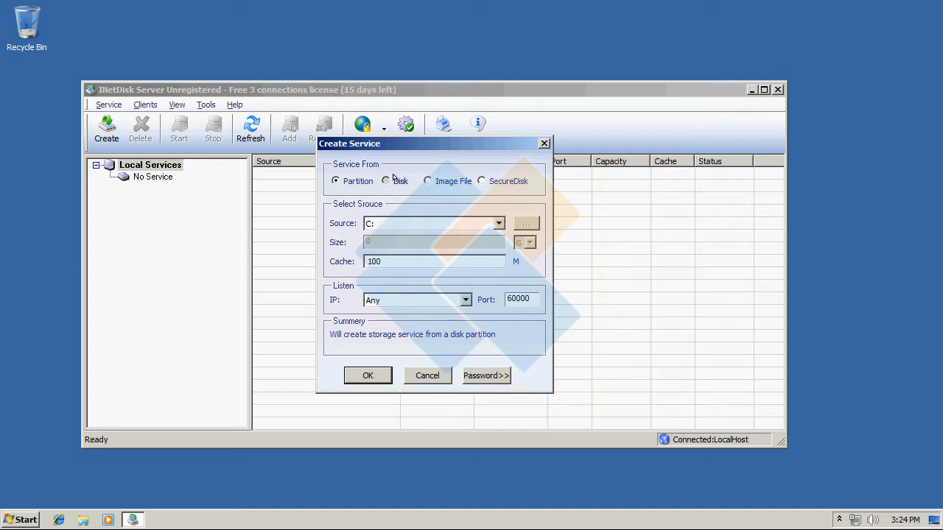
click(494, 224)
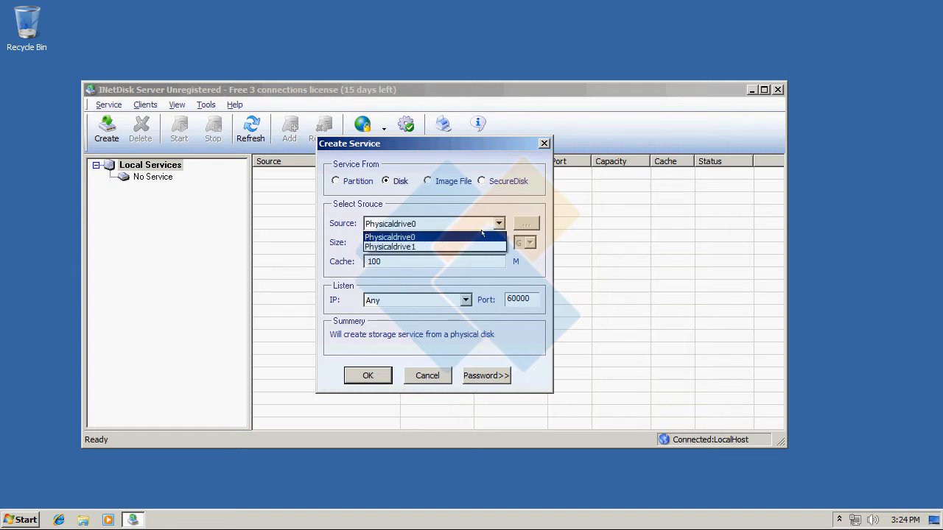
click(515, 202)
Try Image File as the service source with the Image file from Documents, and switch the source type to SecureDisk.
click(453, 180)
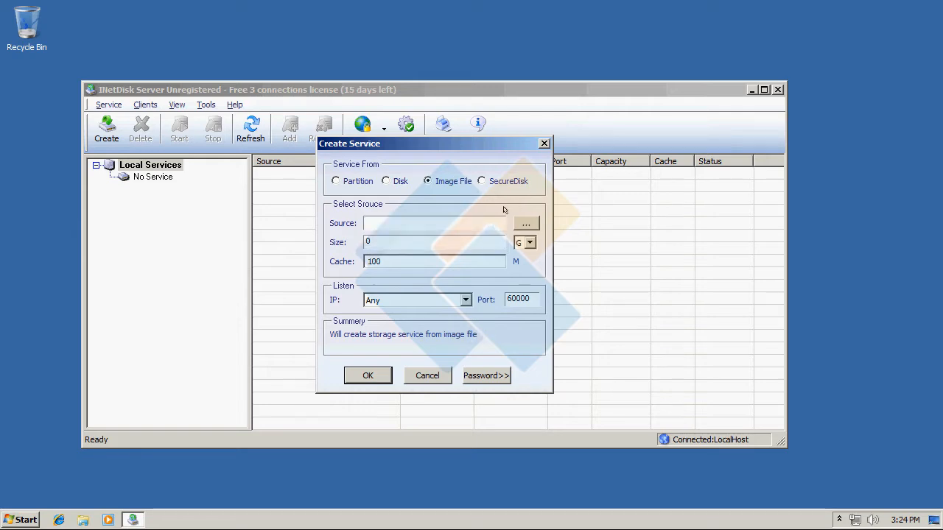
click(527, 220)
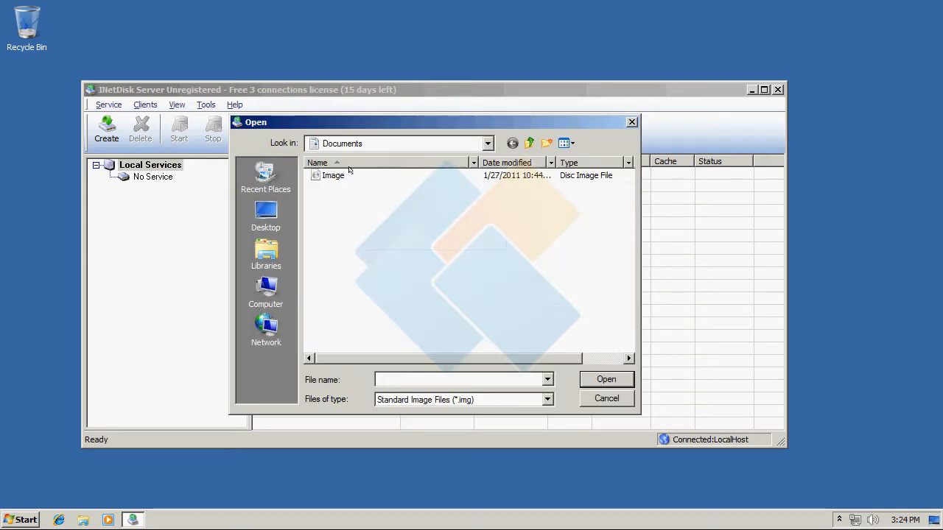
click(333, 174)
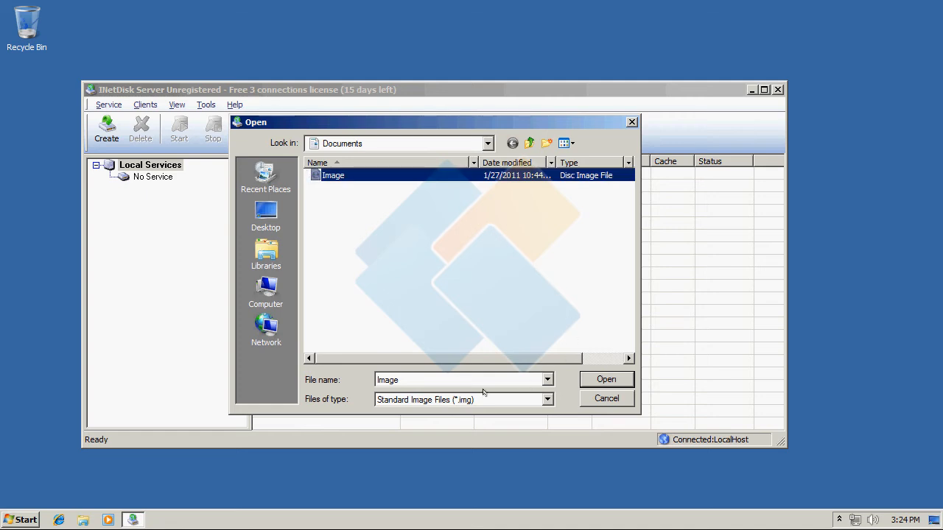
click(610, 374)
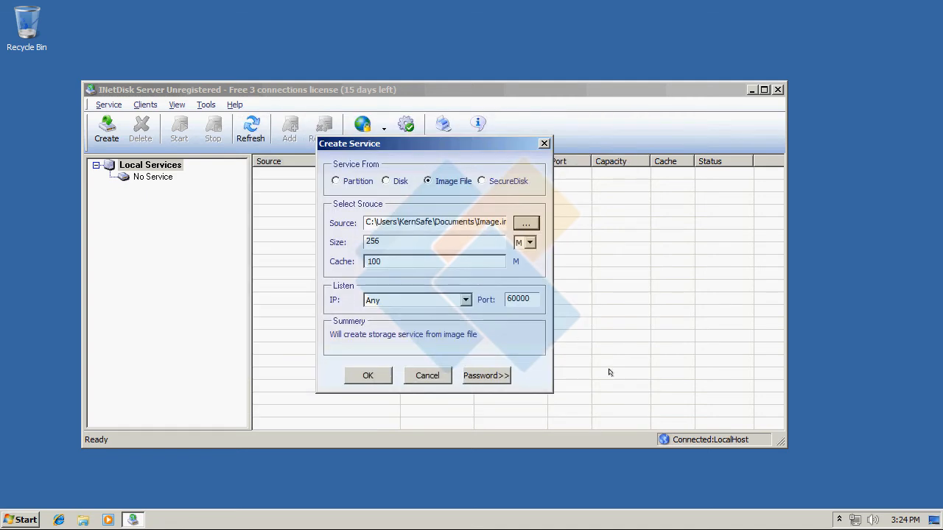
click(511, 183)
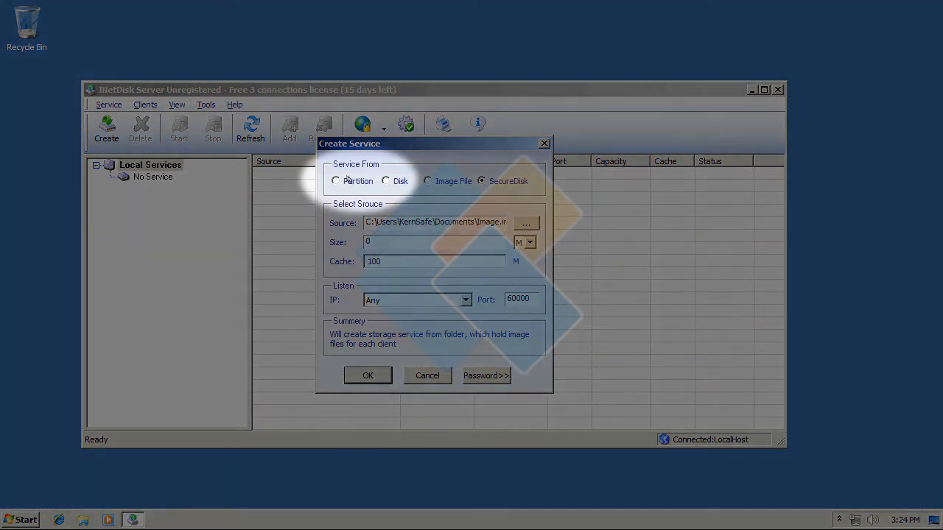
Set the source type to Partition and create the service for C:, keeping the default cache, listening settings and passwords.
click(336, 181)
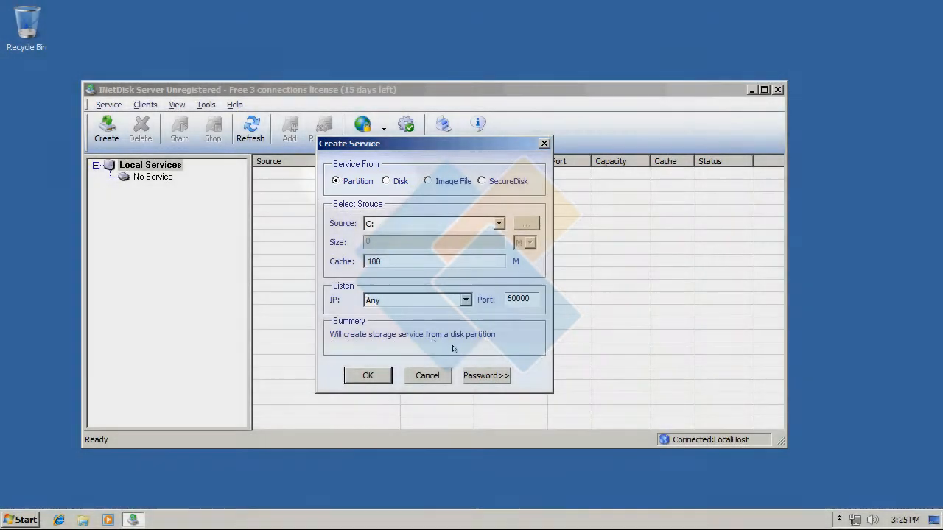
click(483, 374)
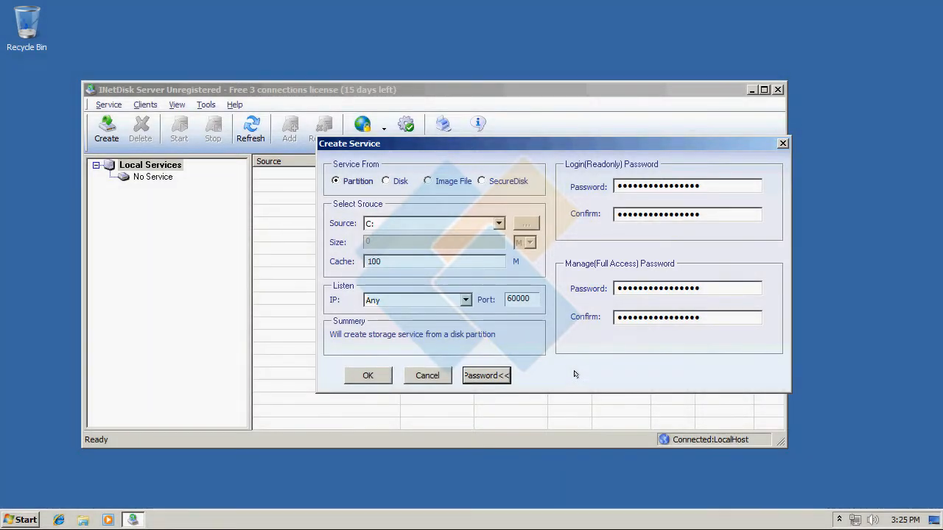
click(481, 375)
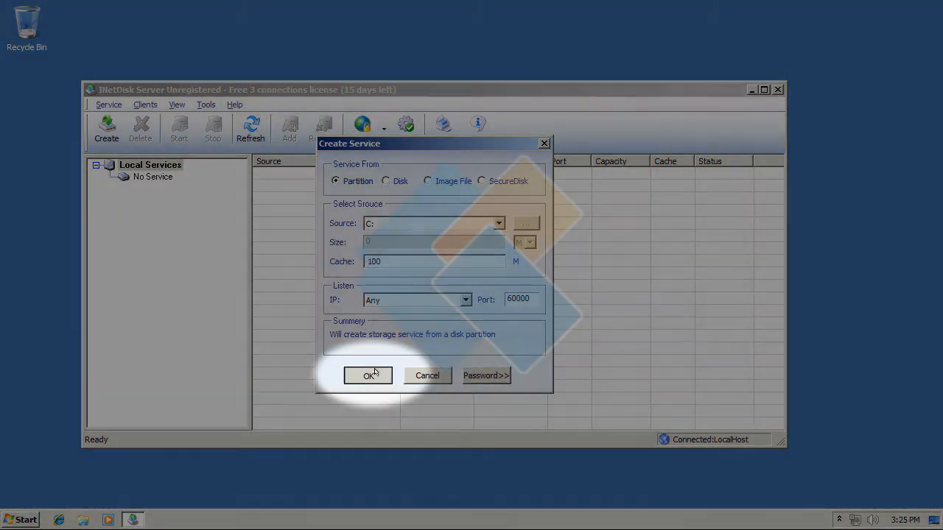
click(375, 372)
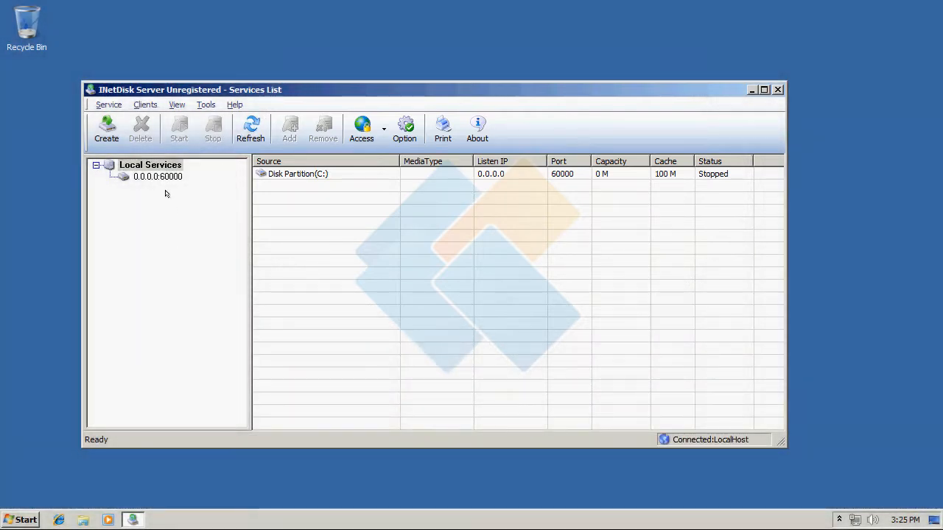
Remove the Any Address client from the 0.0.0.0:60000 service's client list.
click(160, 177)
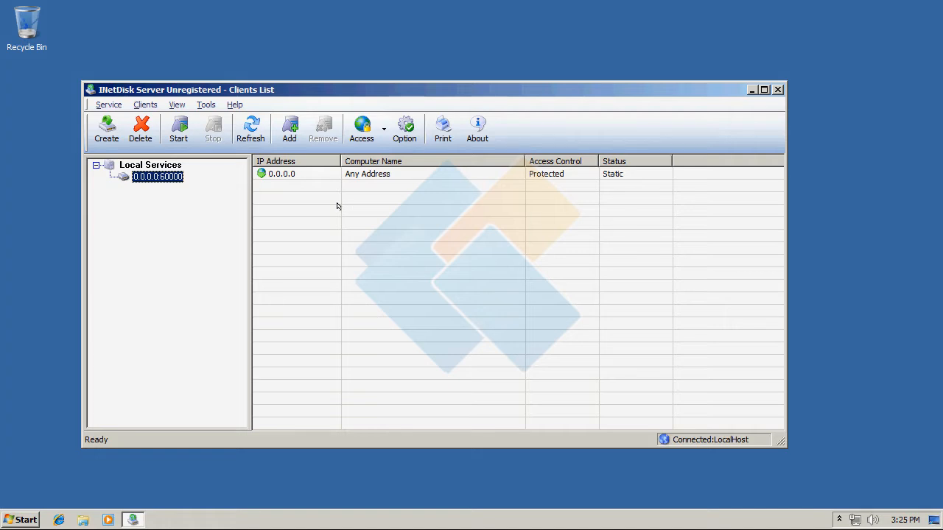
click(309, 173)
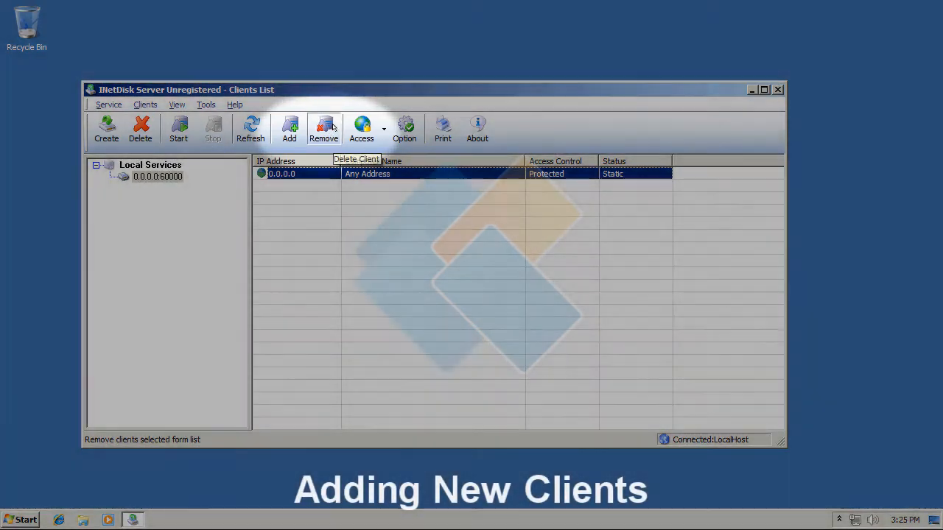
click(333, 127)
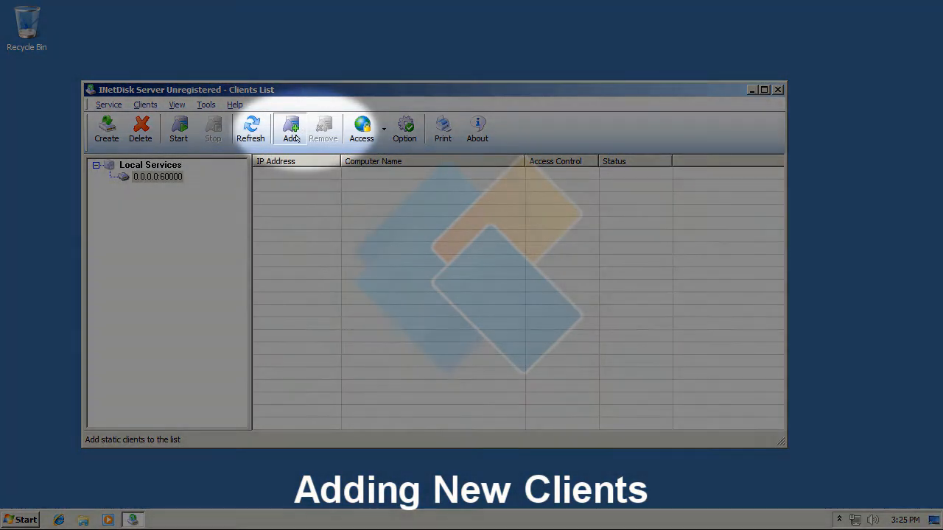
Start adding a trusted client and try the IP Address type with Protected access and the IP Range type.
click(289, 130)
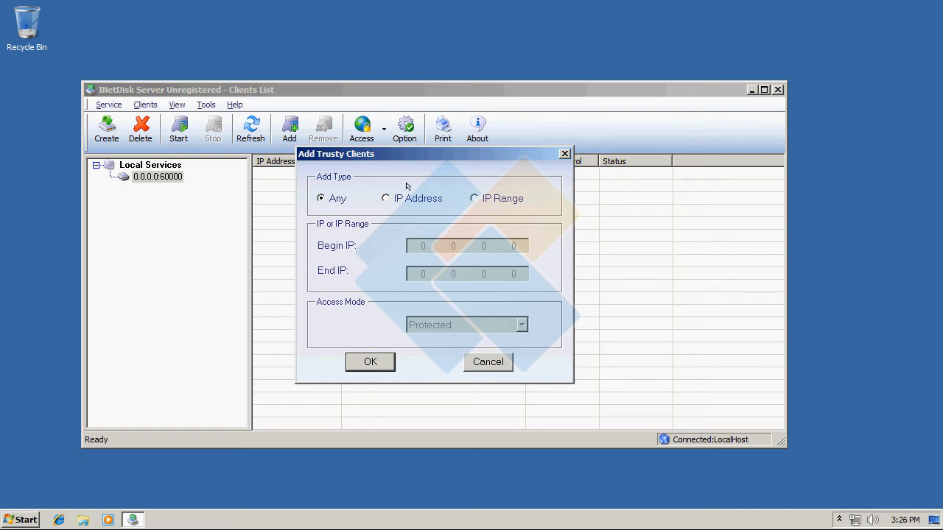
click(385, 198)
click(522, 325)
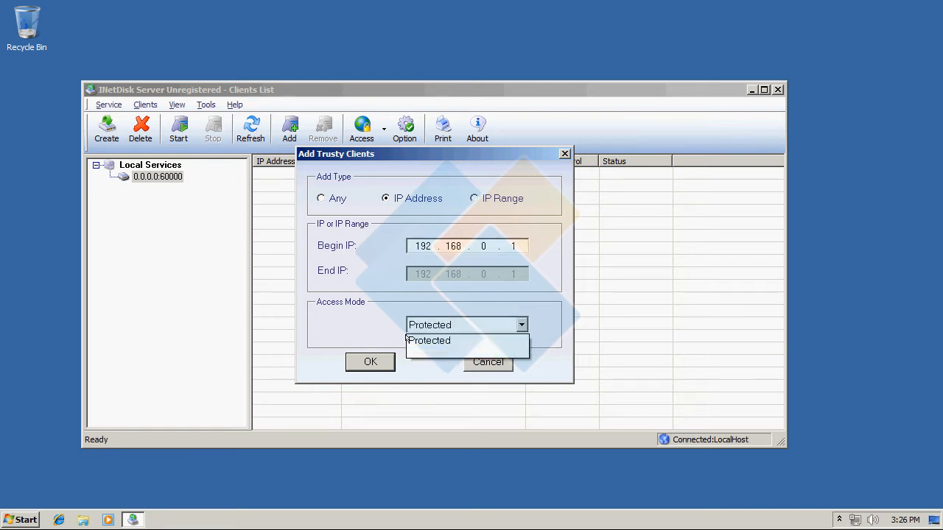
click(416, 340)
click(501, 198)
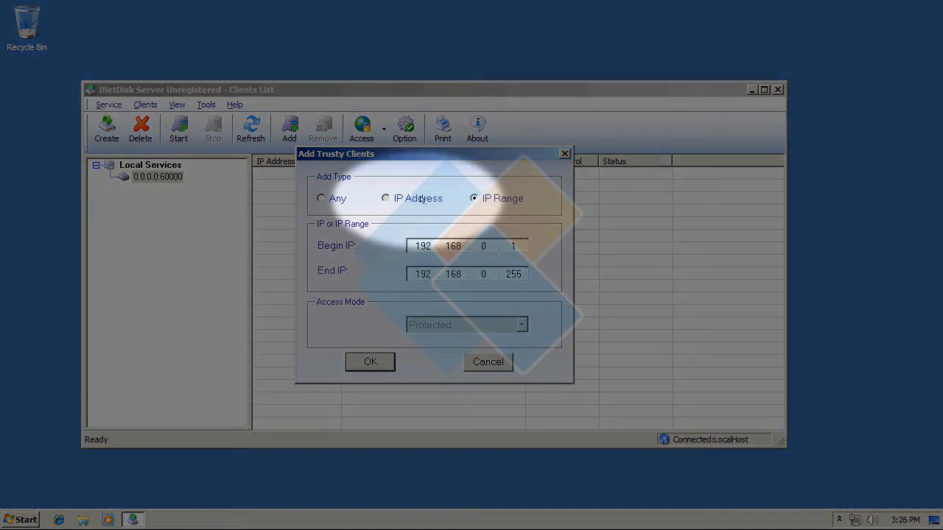
Add a single trusted client at IP address 192.168.161.130 with Full Access mode.
click(420, 198)
click(475, 324)
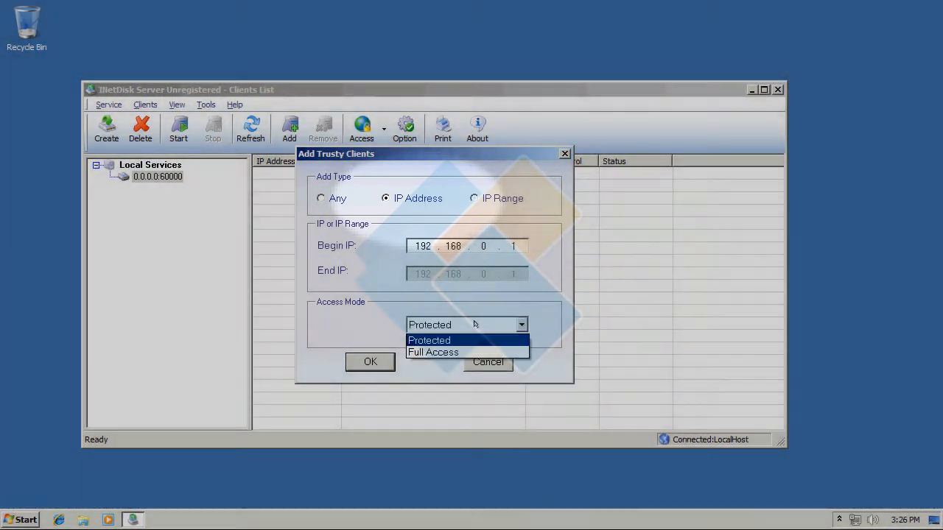
click(430, 349)
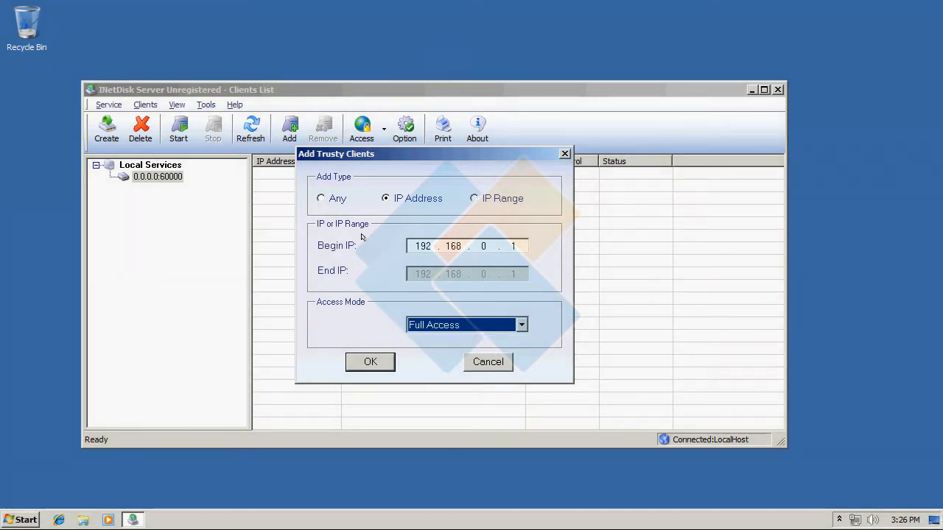
click(487, 246)
key(BackSpace)
text(161 . )
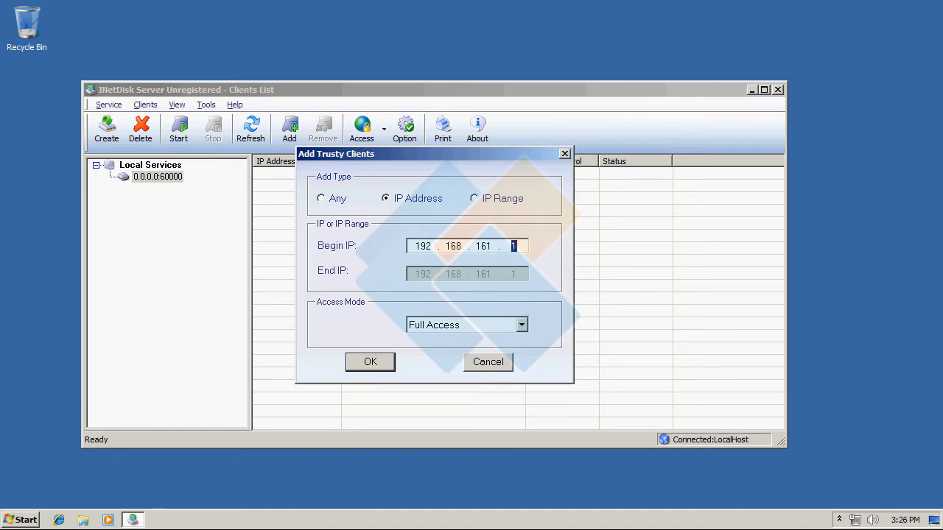
text(130)
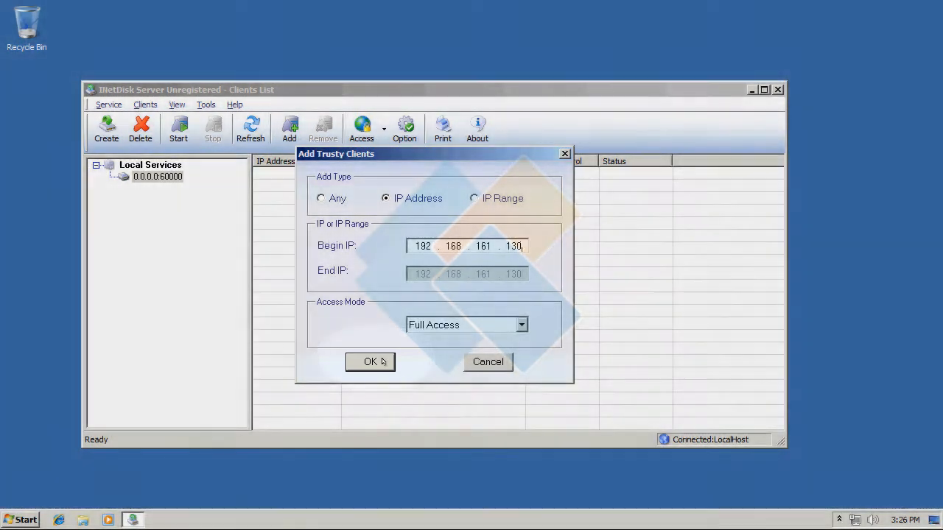
click(381, 361)
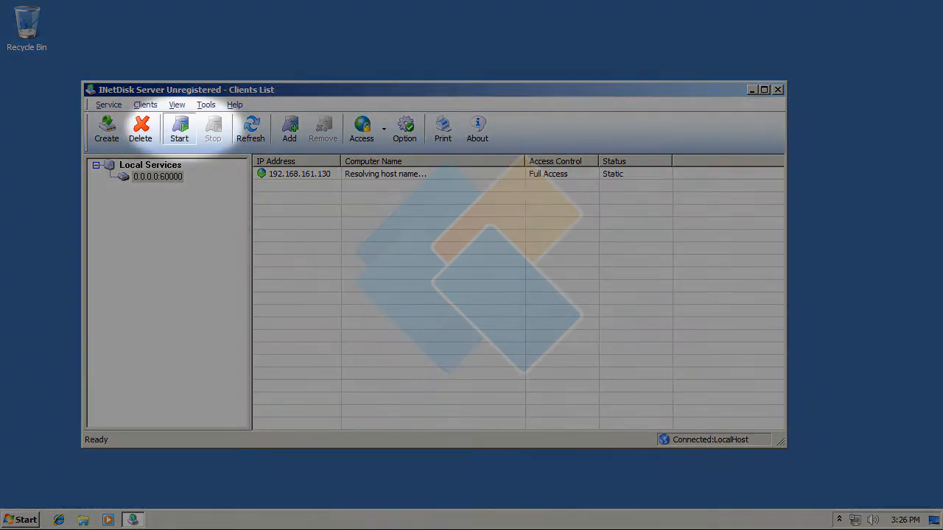
Start the 0.0.0.0:60000 service.
click(179, 129)
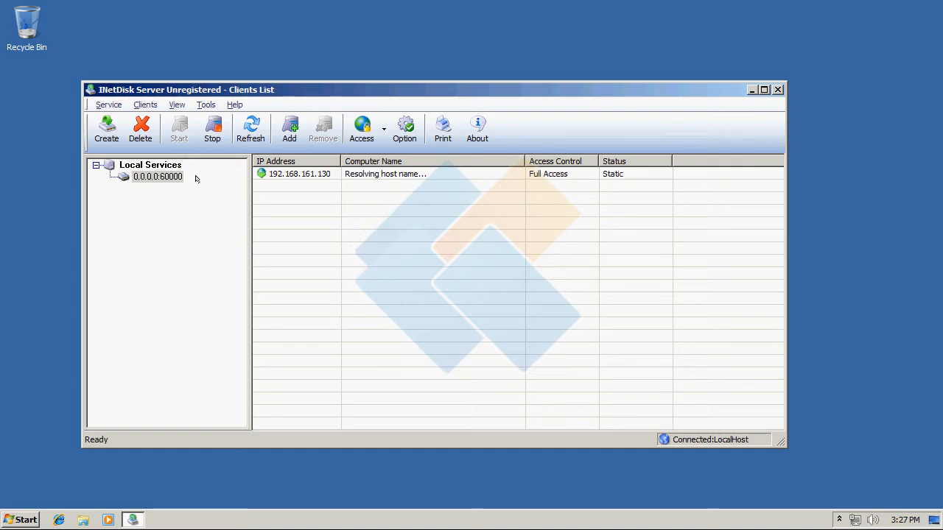
click(195, 177)
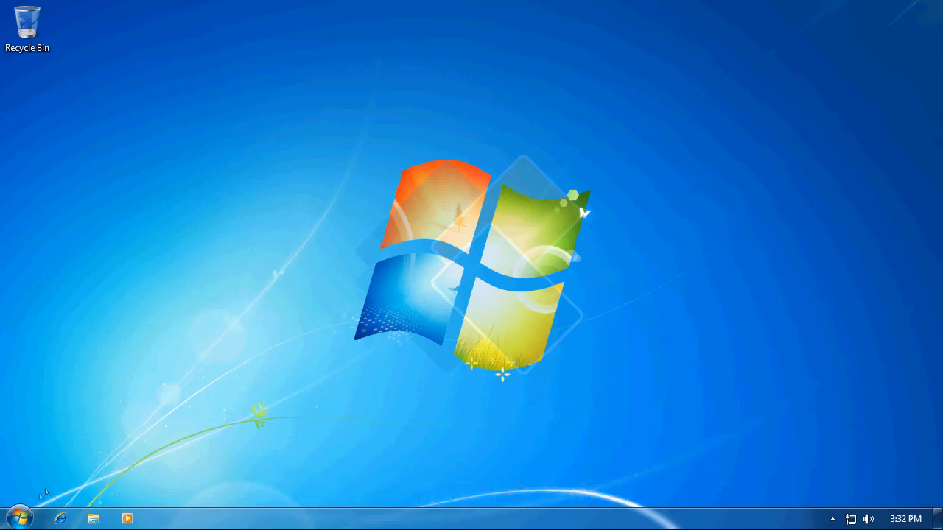
Launch Client Disk Mounter from KernSafe's INetDisk Server programs, and hide and restore its window.
click(27, 509)
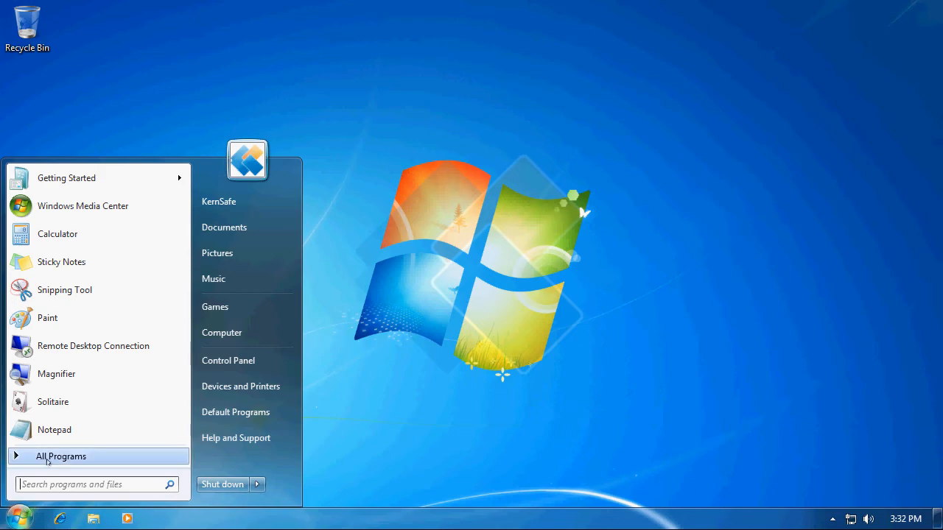
click(46, 457)
click(66, 325)
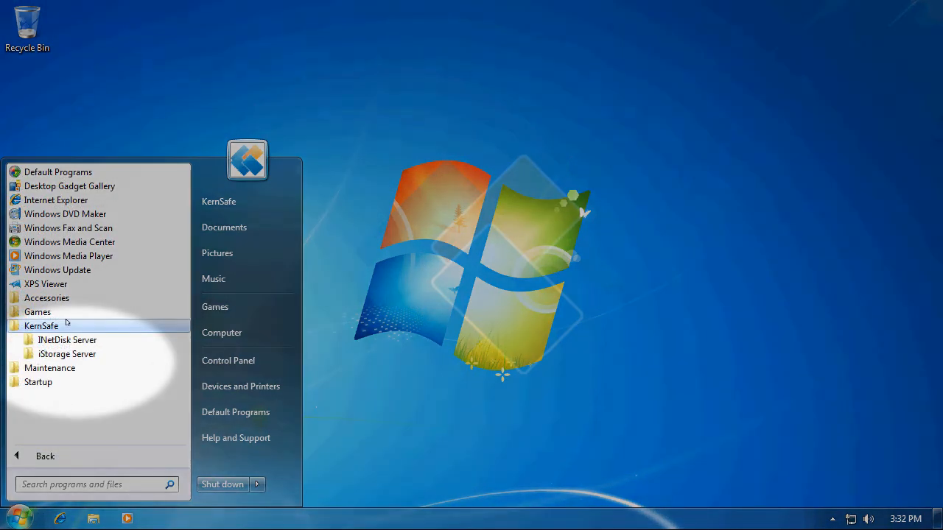
click(72, 340)
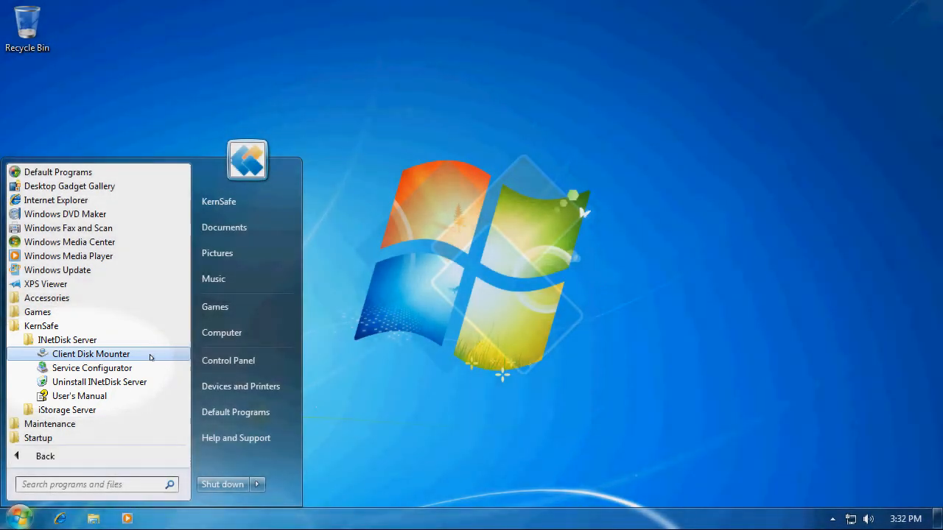
click(91, 354)
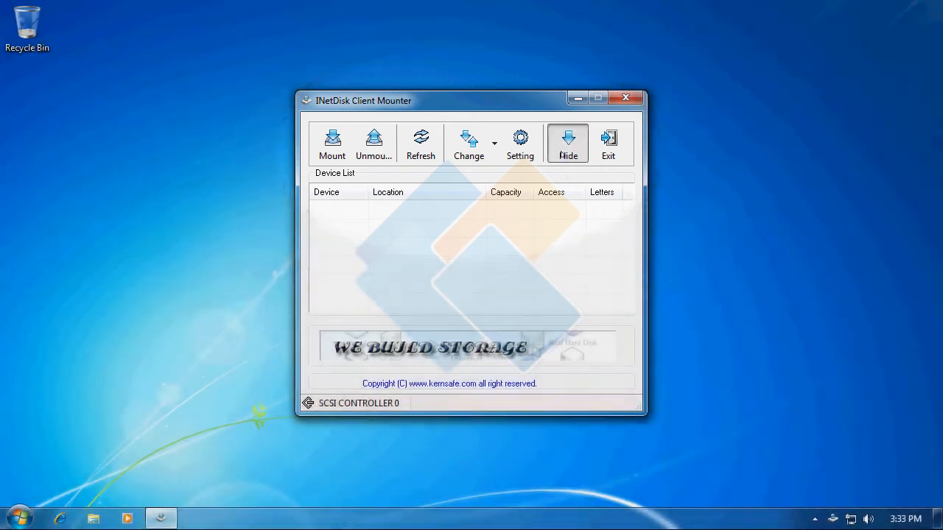
click(566, 151)
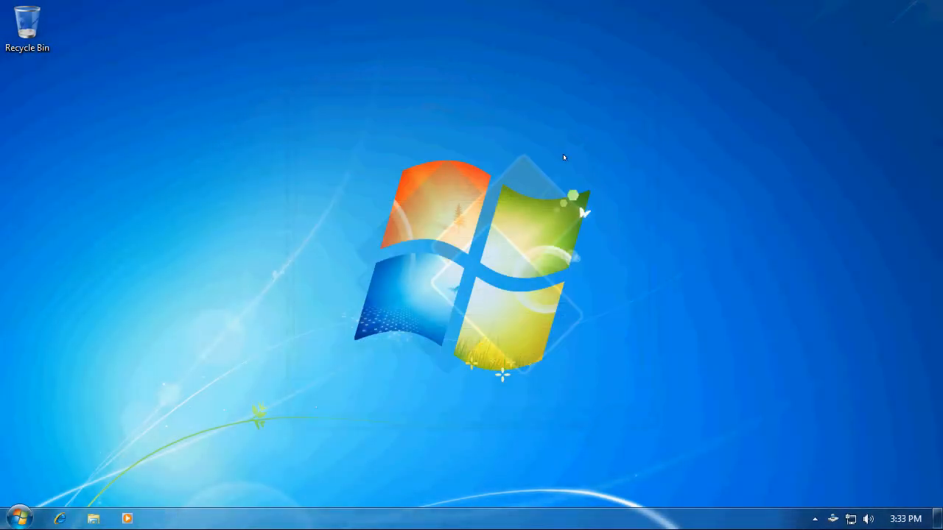
click(833, 520)
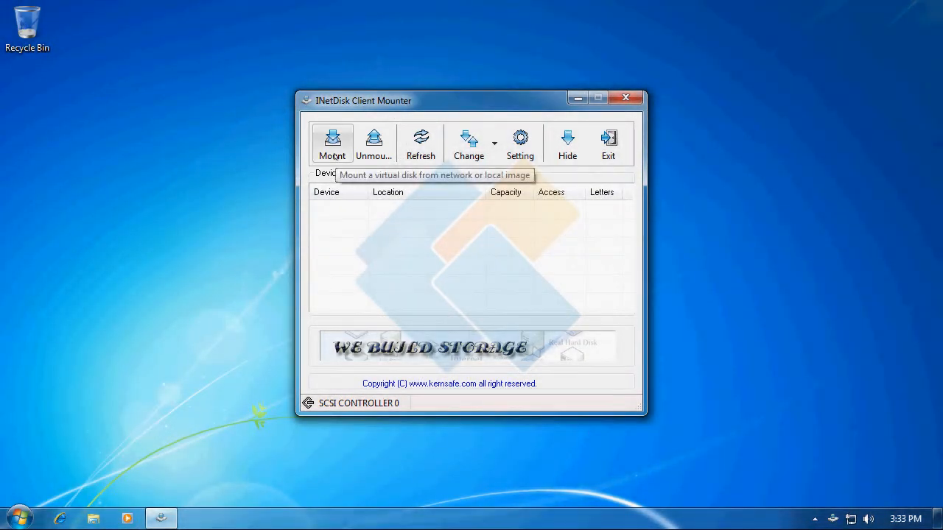
Start mounting a disk from the network and set the source address to 192.168.161.130.
click(333, 147)
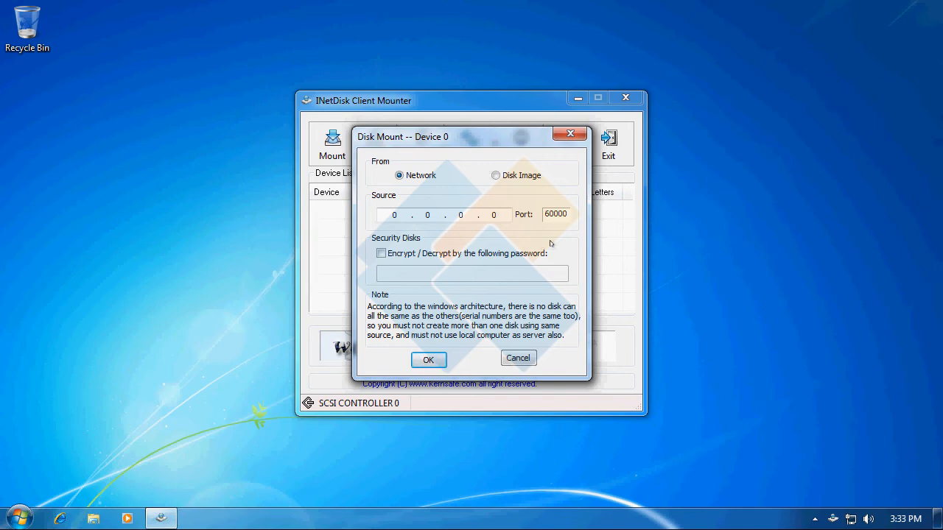
key(BackSpace)
key(BackSpace)
key(BackSpace)
key(BackSpace)
text(192 . 168 . 161 . 139)
key(BackSpace)
text(0)
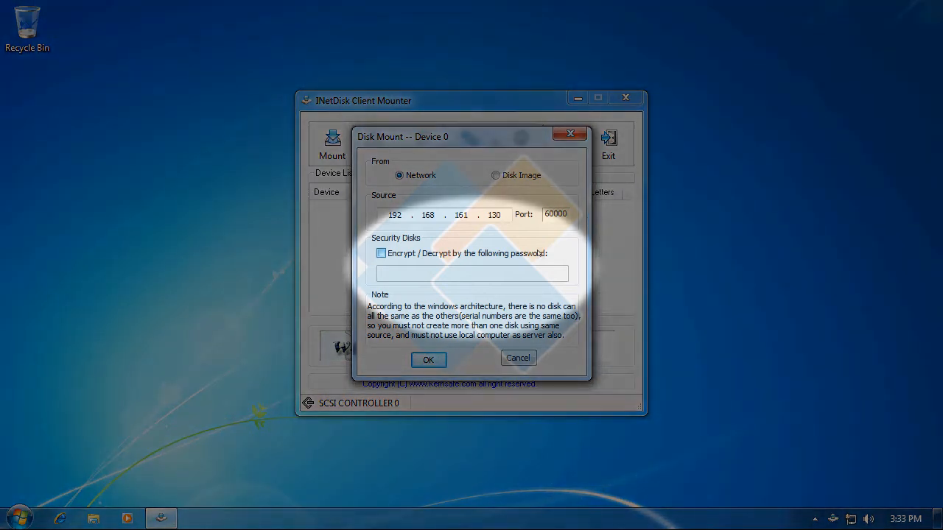
Try the Encrypt / Decrypt option, turn it off again, and mount the disk by entering the network resource password.
click(541, 253)
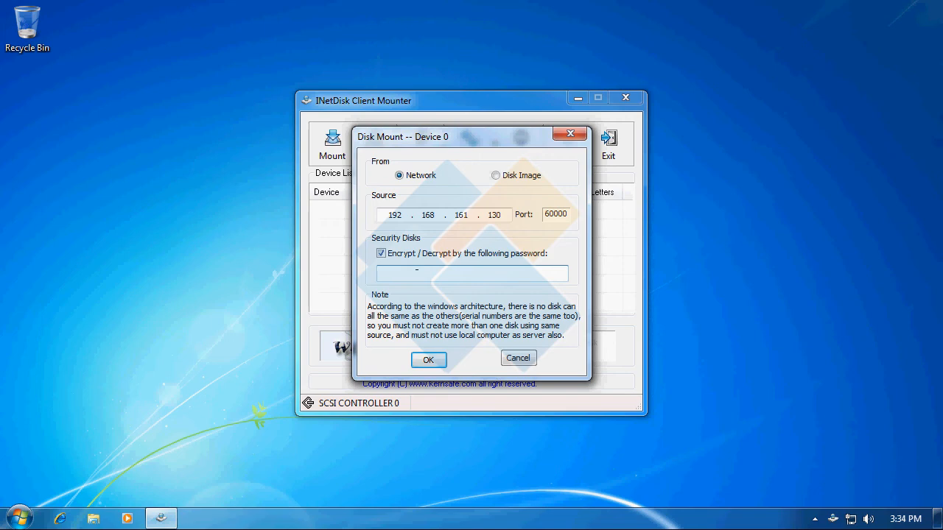
click(381, 253)
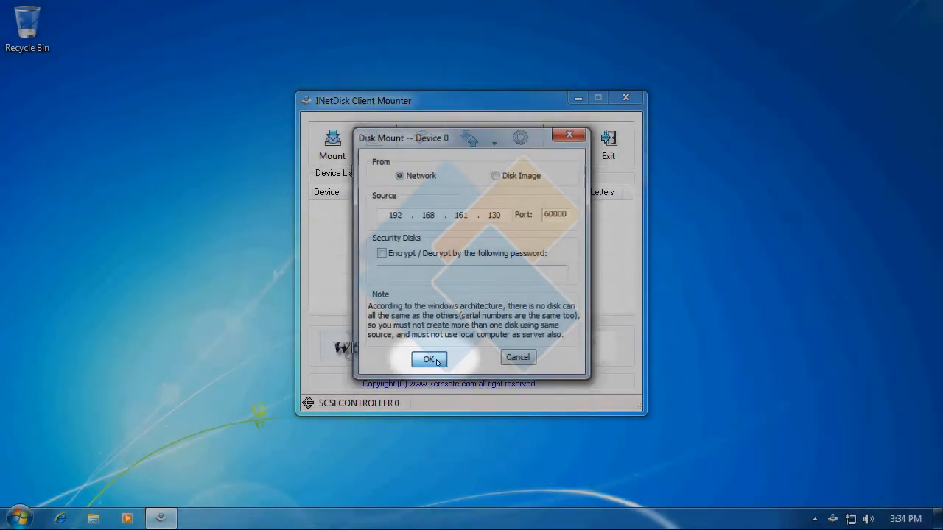
click(436, 361)
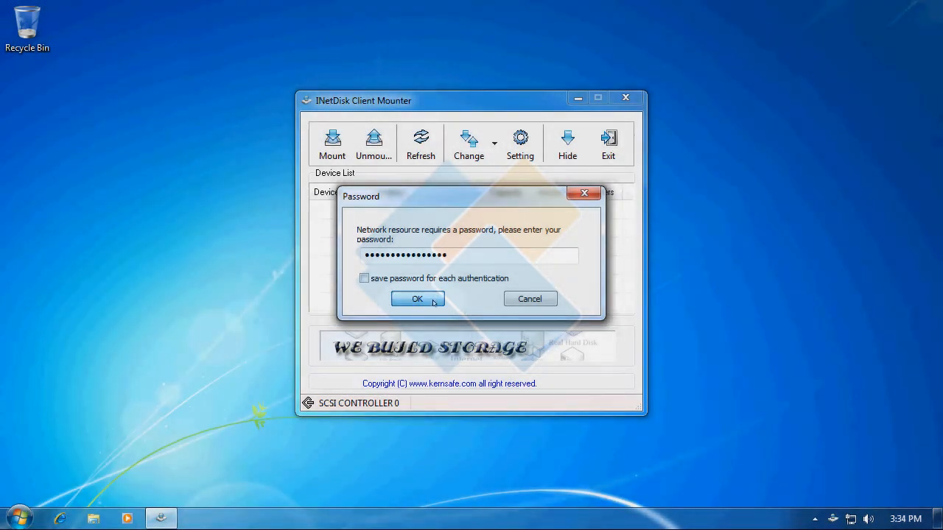
click(416, 299)
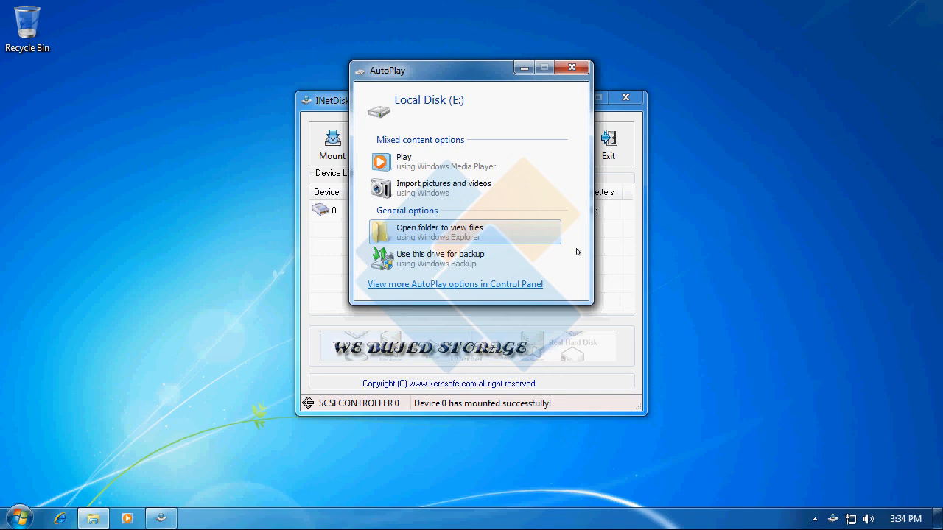
Browse Program Files and its Reference Assemblies folder on the mounted Local Disk (E:), close the folder window, and hide the Client Mounter.
click(471, 231)
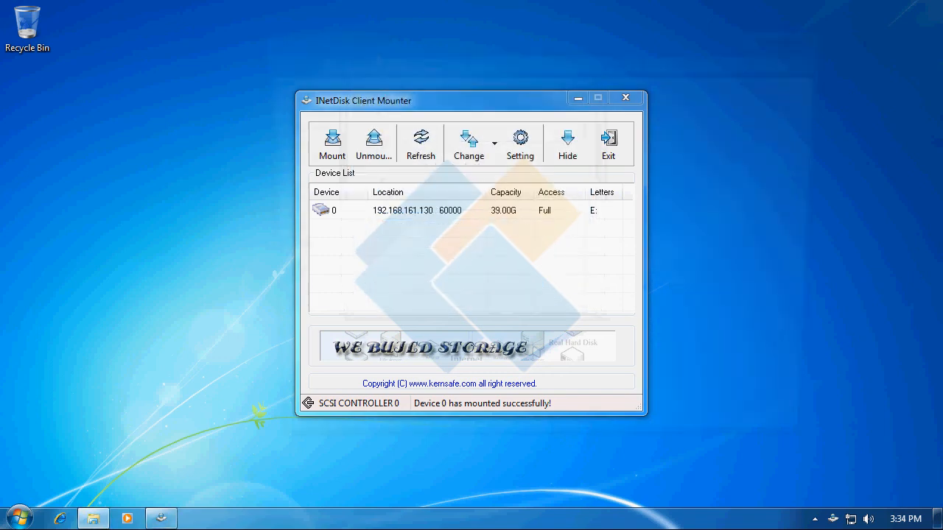
double_click(427, 153)
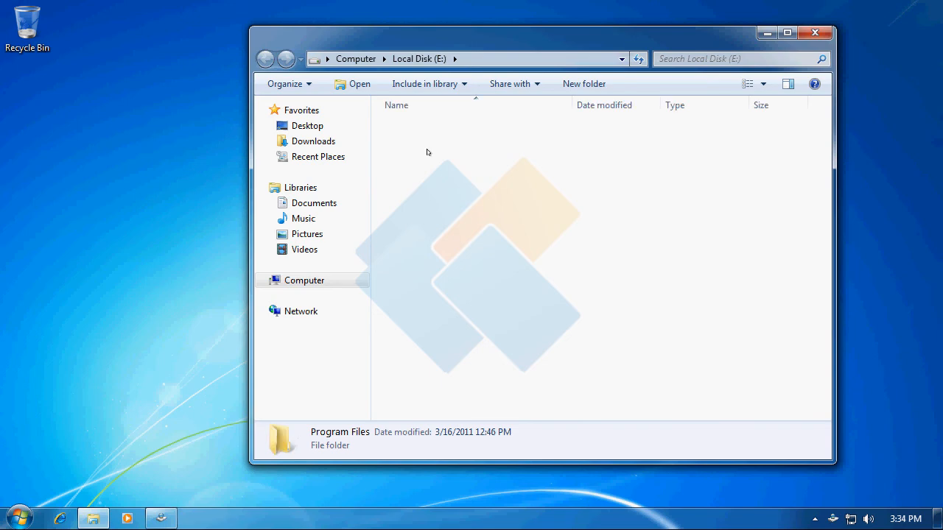
double_click(439, 215)
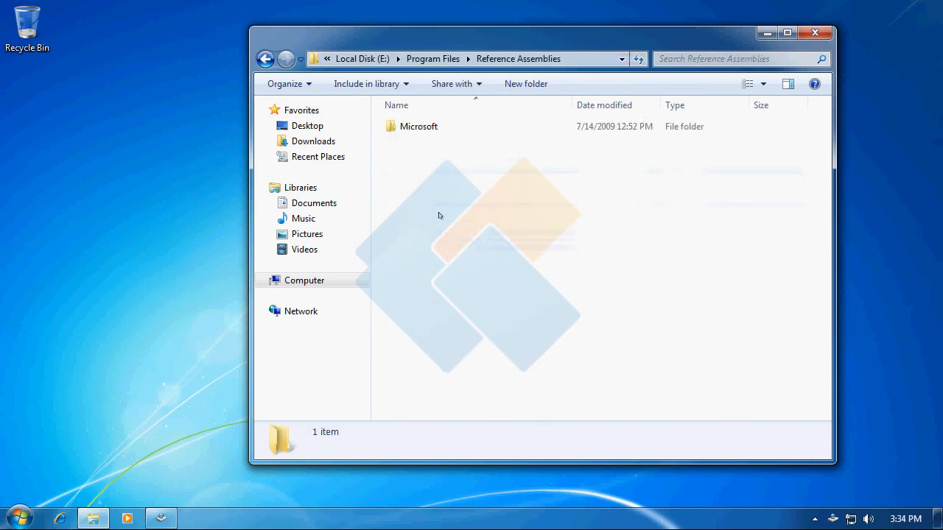
click(267, 62)
click(267, 62)
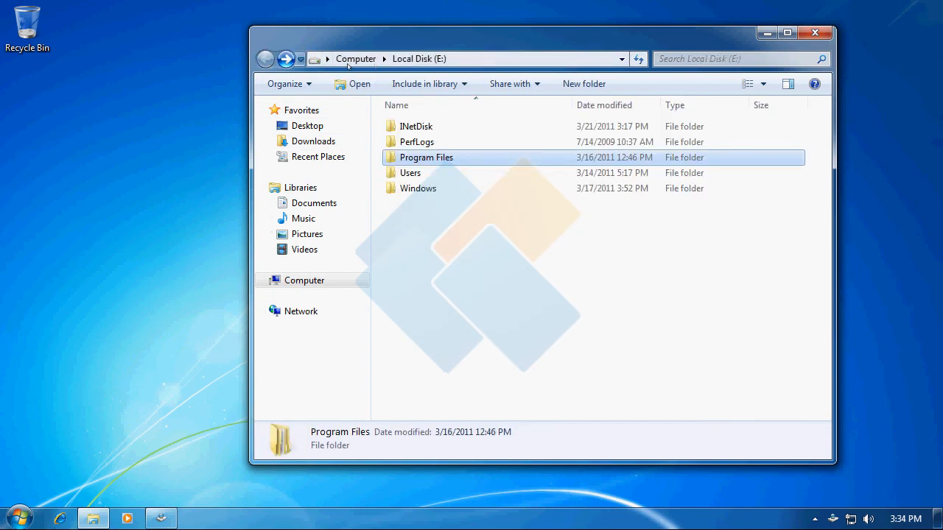
click(816, 35)
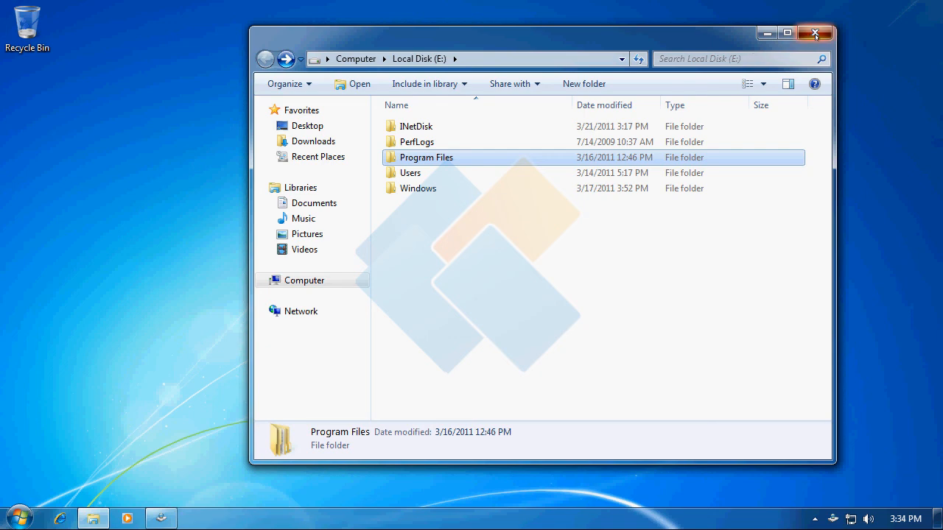
click(568, 144)
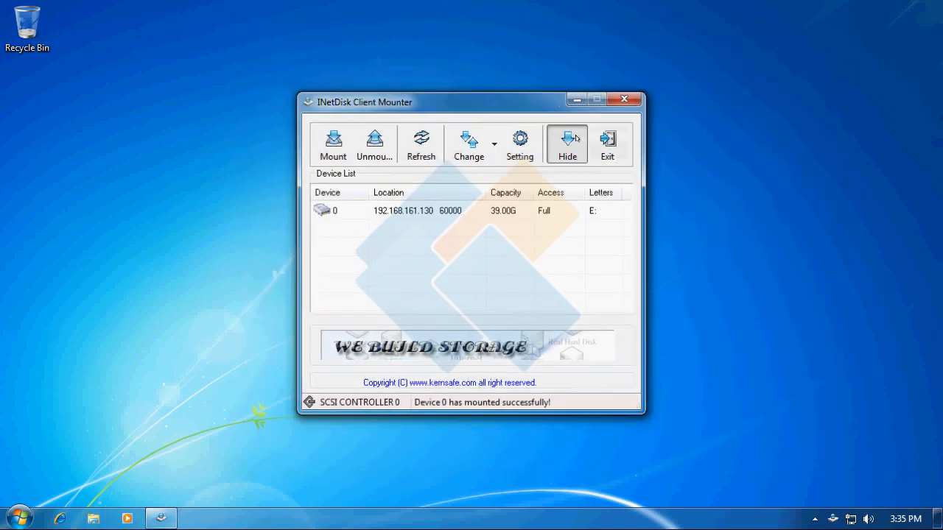